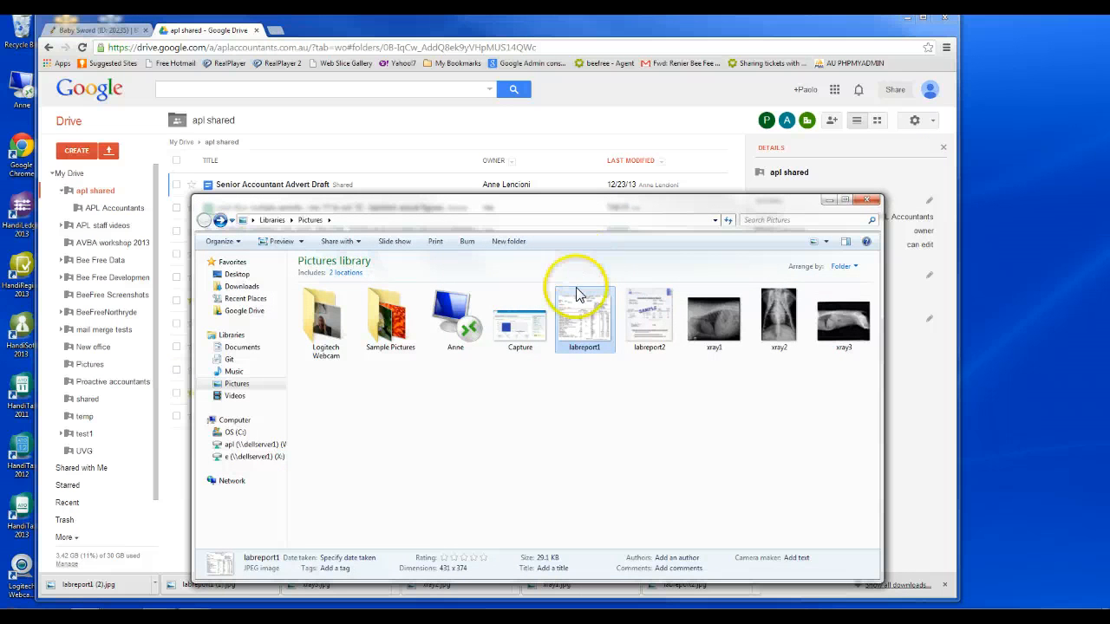
left_click(823, 386)
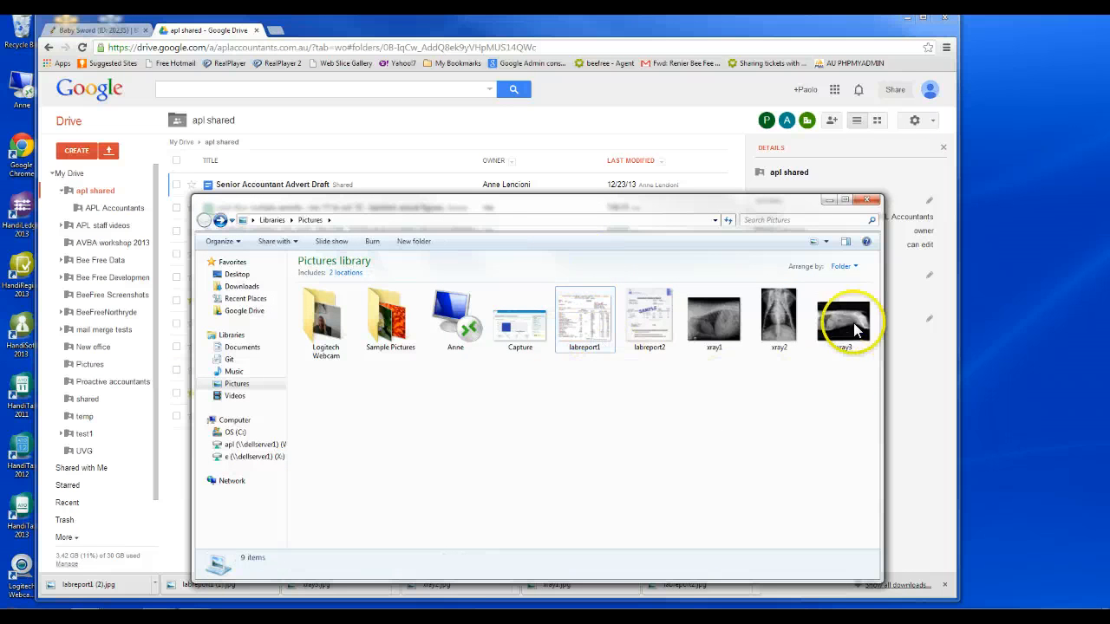
left_click_drag(877, 369, 745, 269)
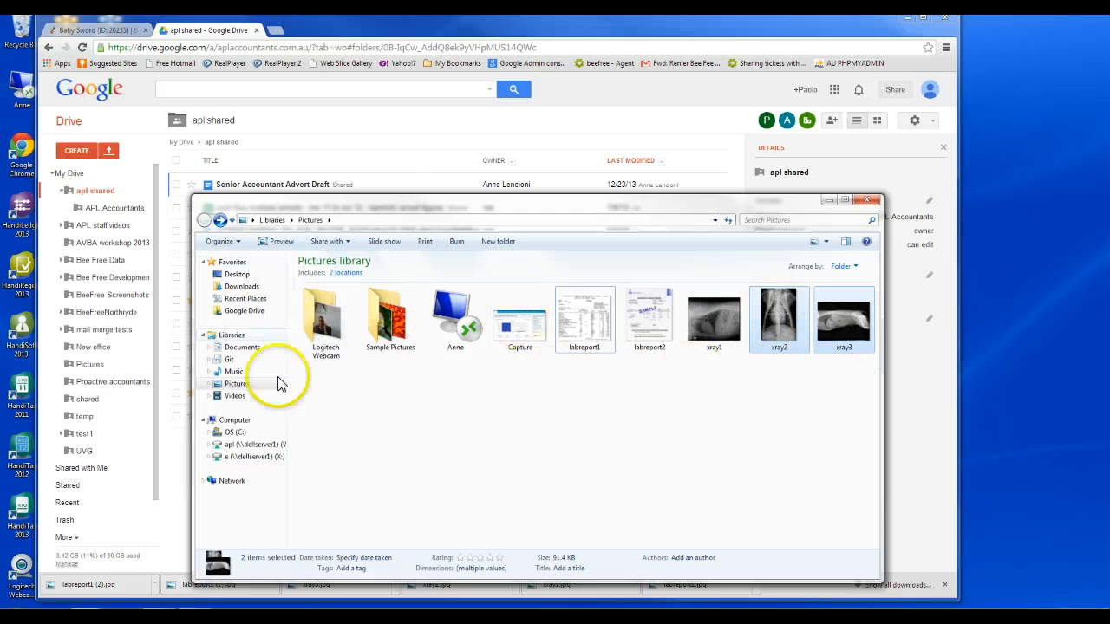
left_click_drag(408, 211, 1040, 161)
left_click(88, 33)
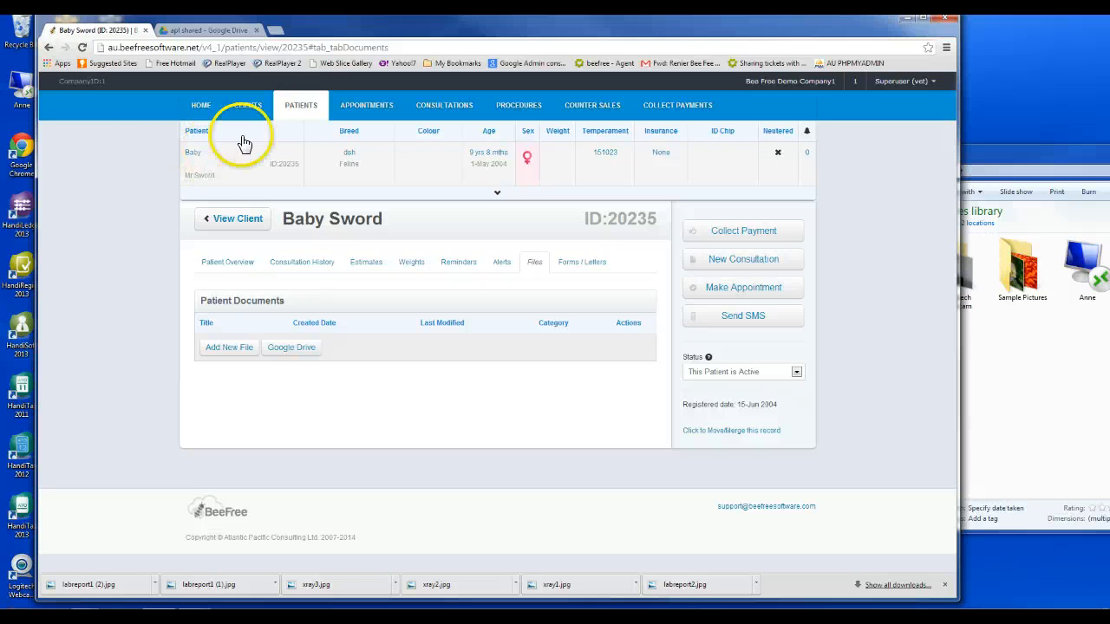
left_click(298, 108)
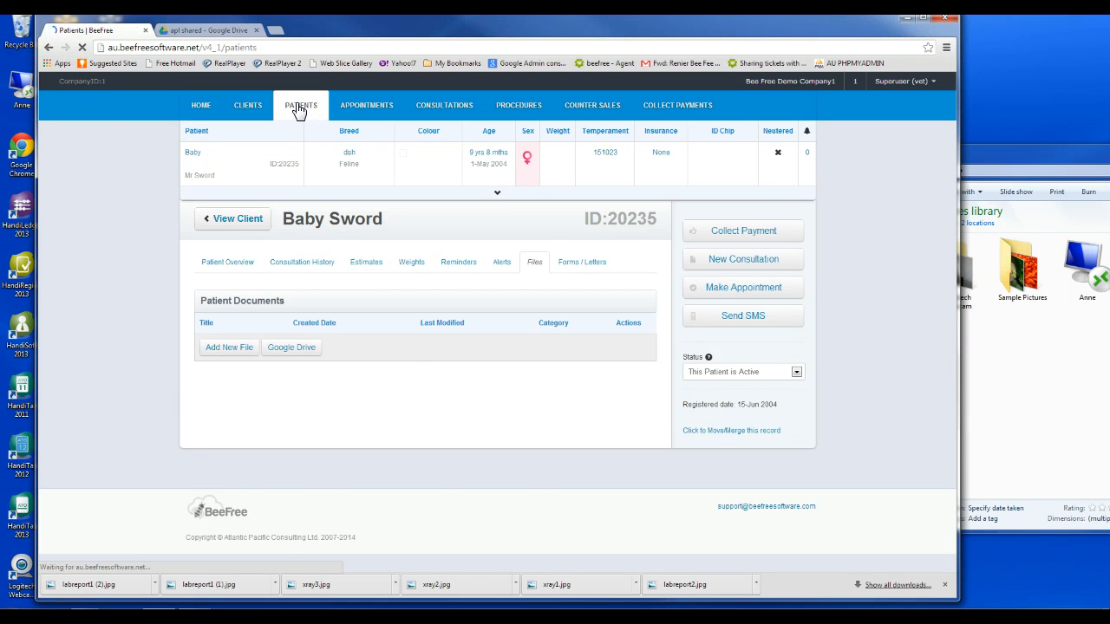
left_click(180, 156)
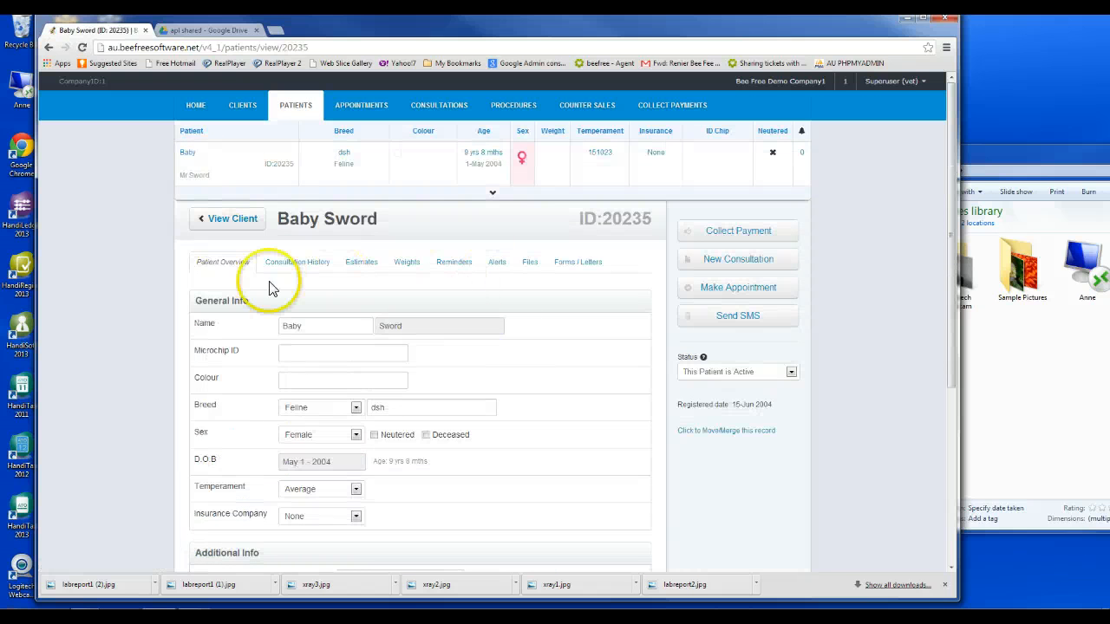
left_click(529, 262)
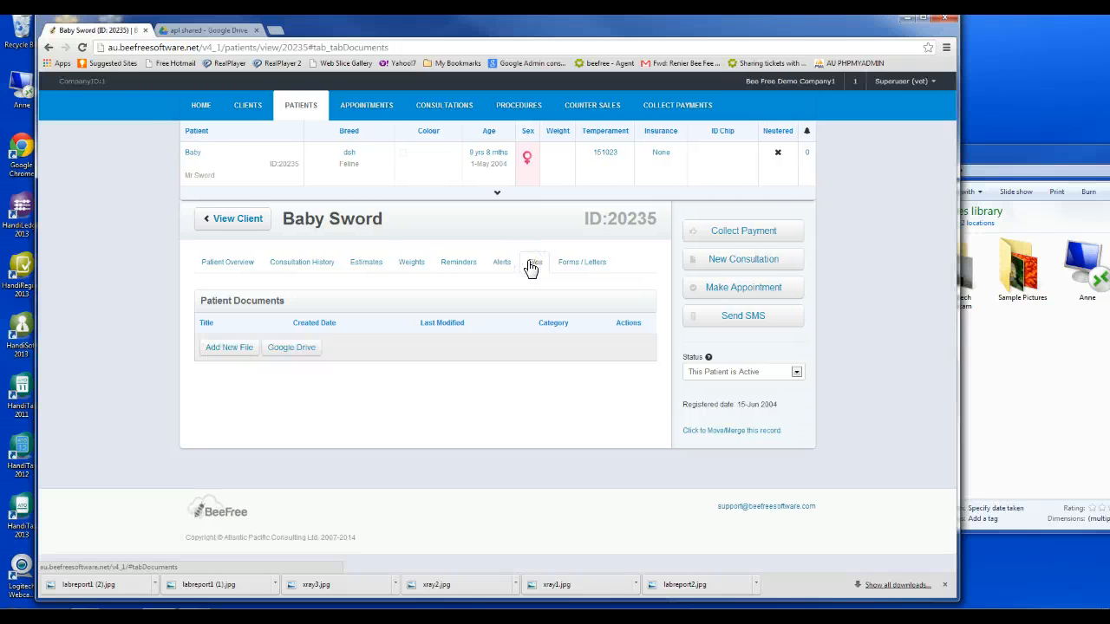
left_click_drag(1108, 157, 881, 154)
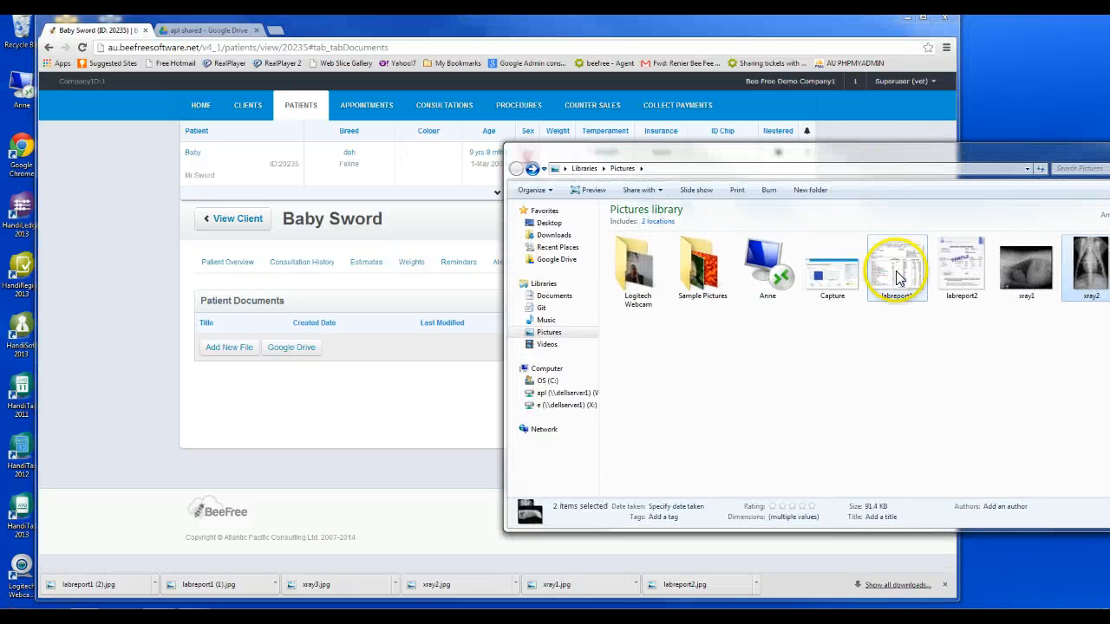
left_click_drag(896, 257, 222, 351)
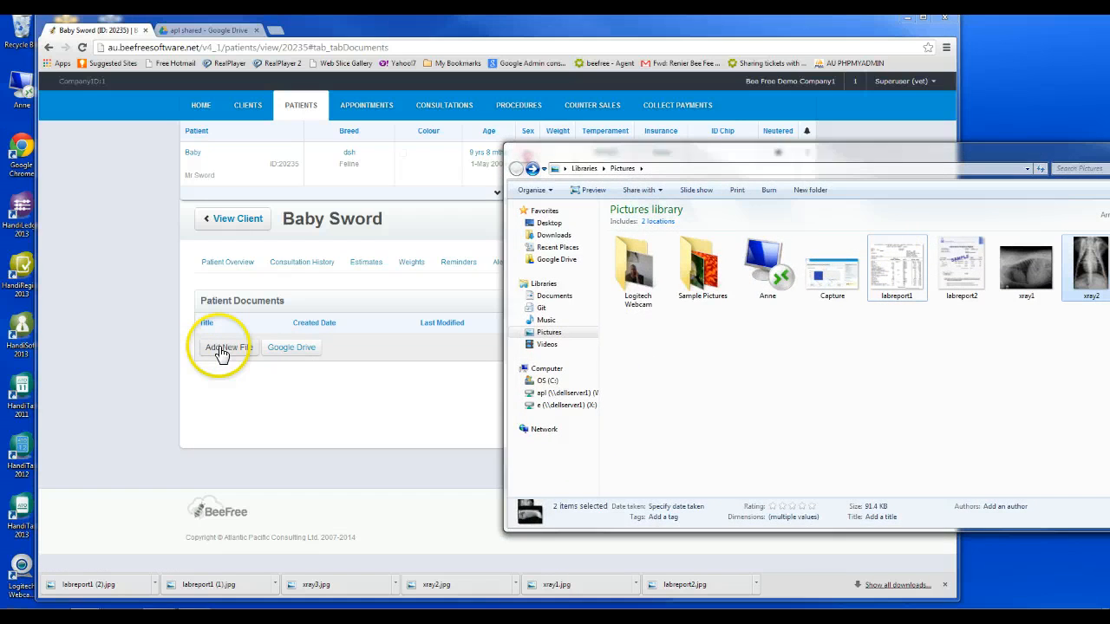
left_click(221, 351)
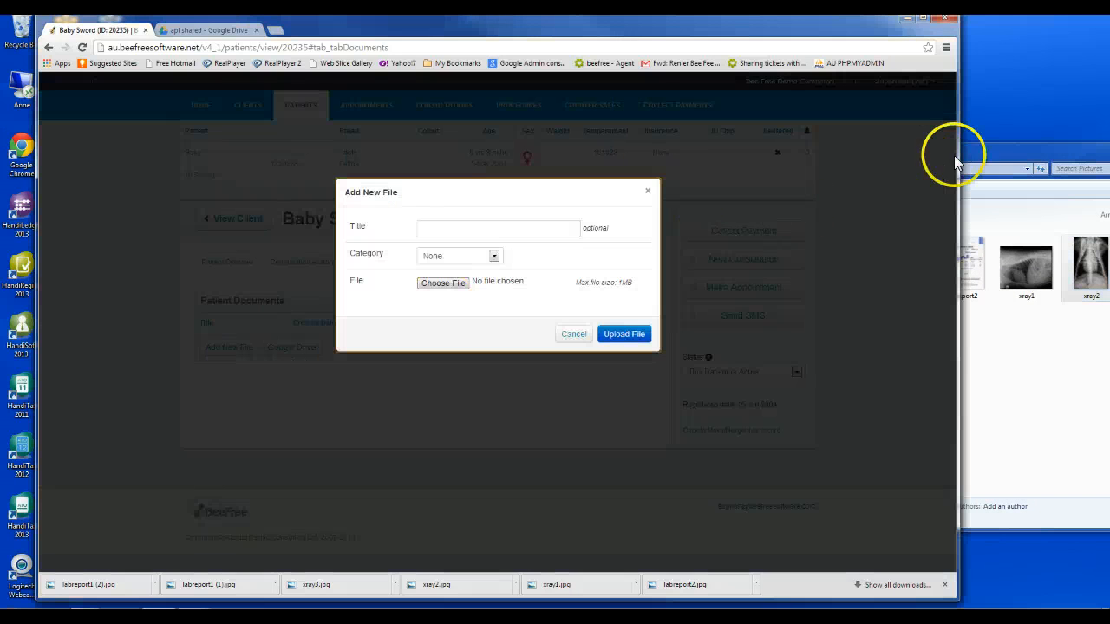
left_click_drag(962, 156, 1070, 144)
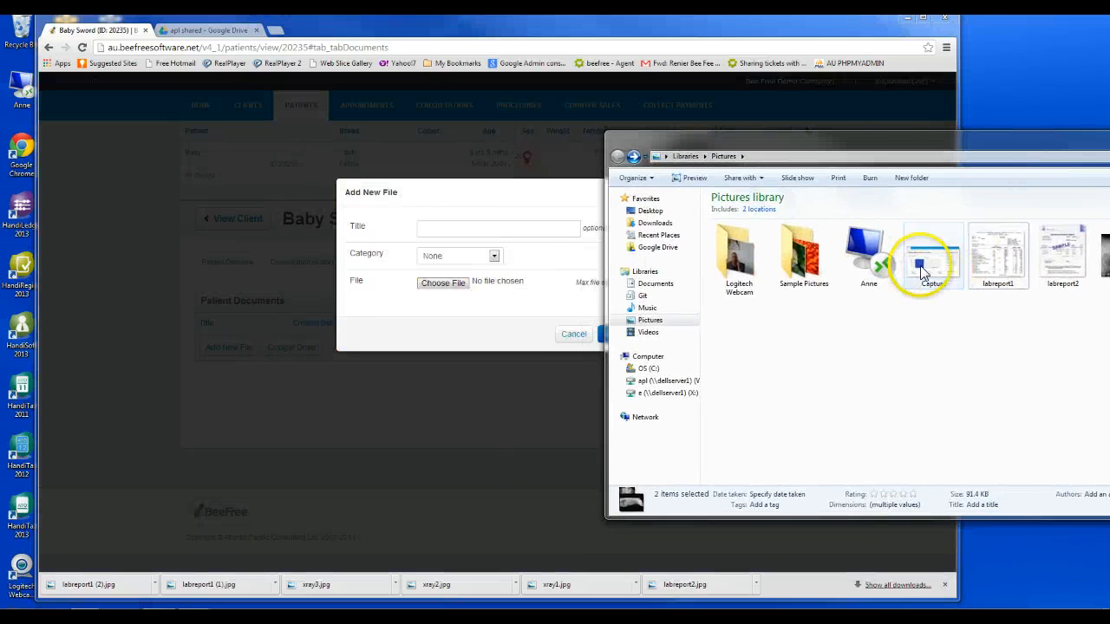
left_click_drag(990, 255, 436, 282)
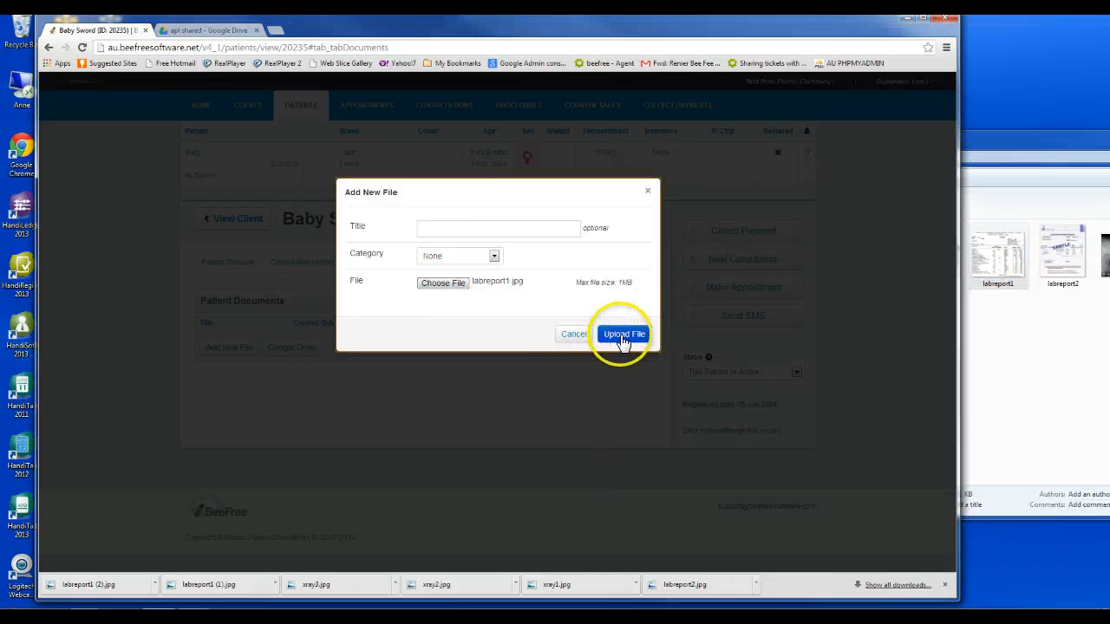
left_click(623, 339)
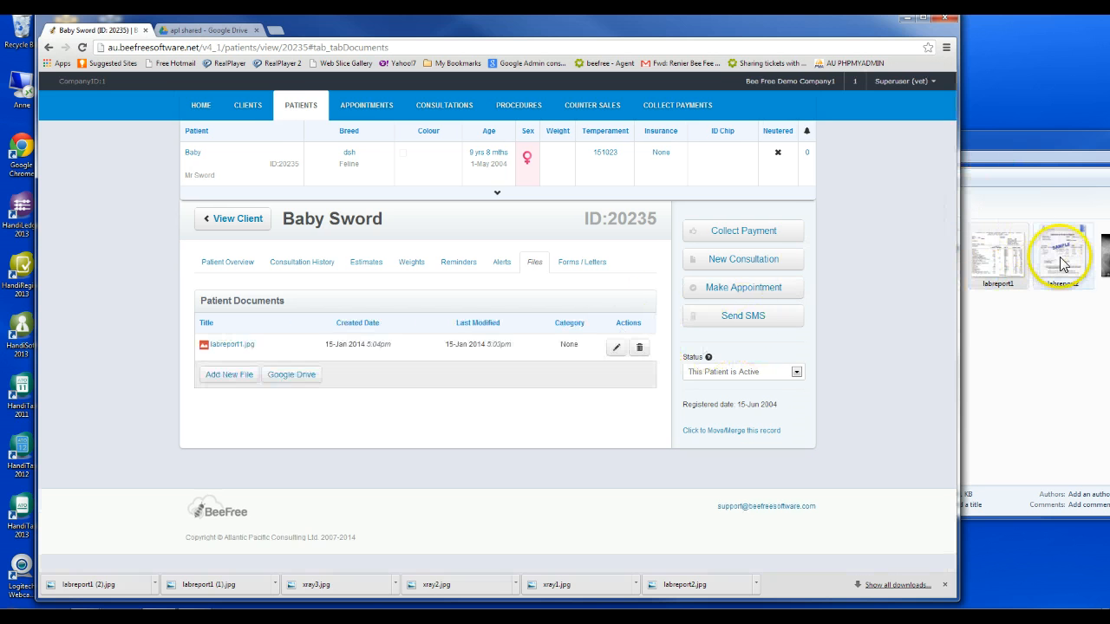
left_click(246, 373)
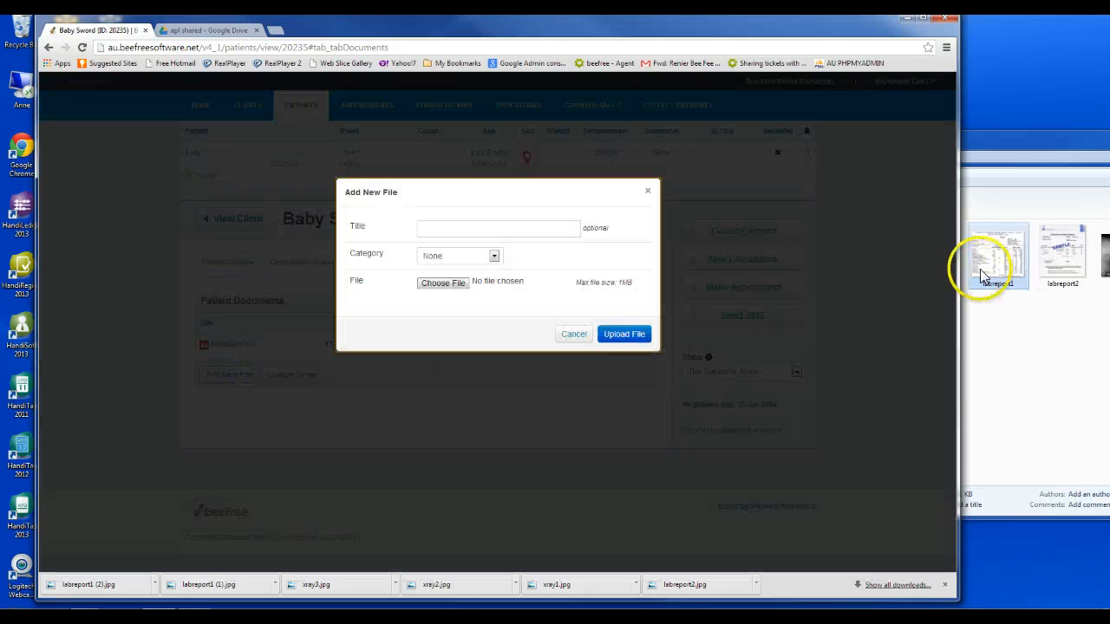
left_click_drag(1053, 248, 457, 289)
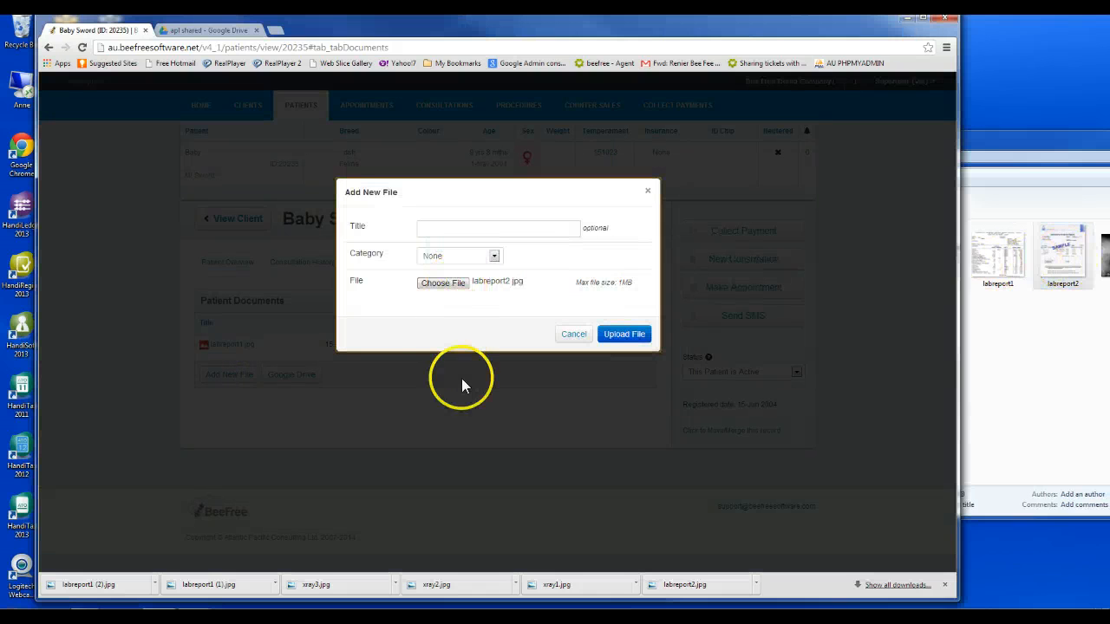
left_click(621, 335)
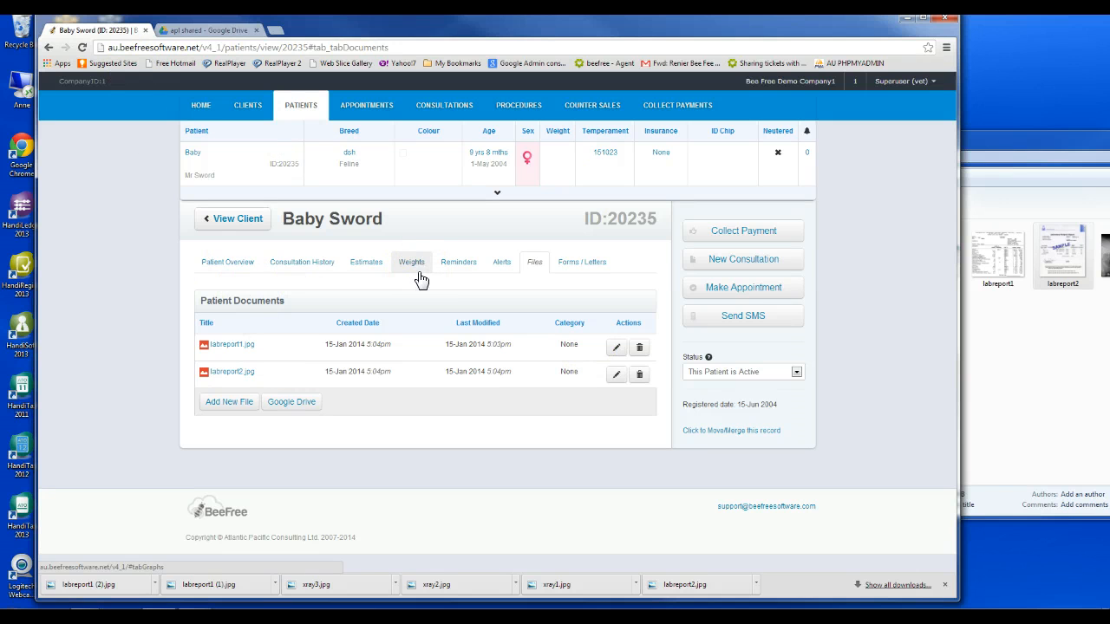
Go back to Google Drive and search for 'sword'
left_click(203, 31)
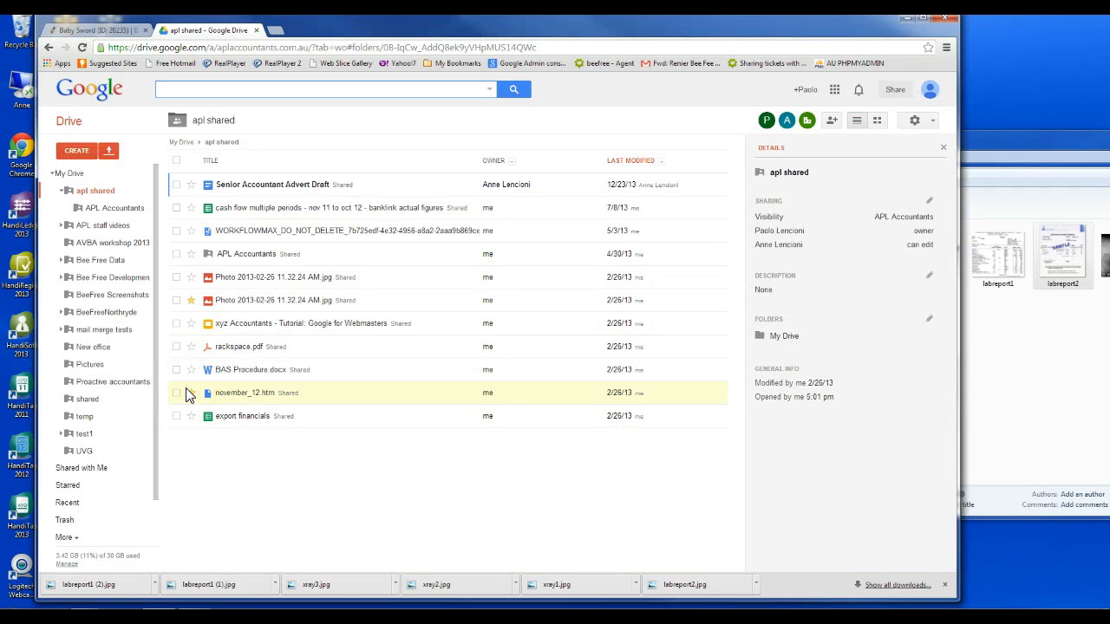
left_click(85, 32)
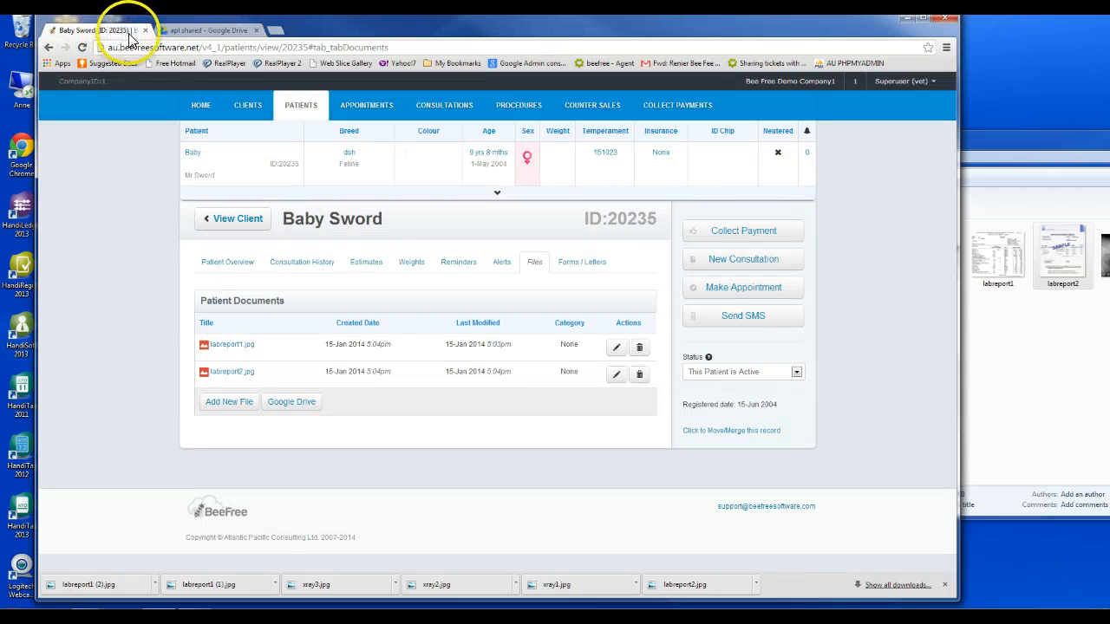
left_click(213, 35)
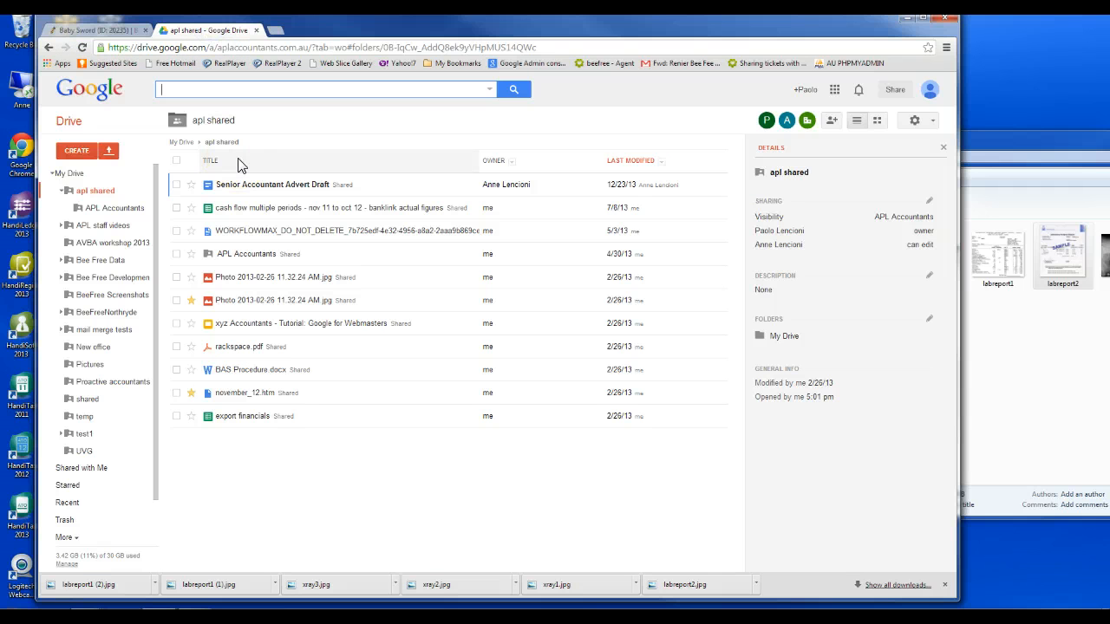
left_click(234, 92)
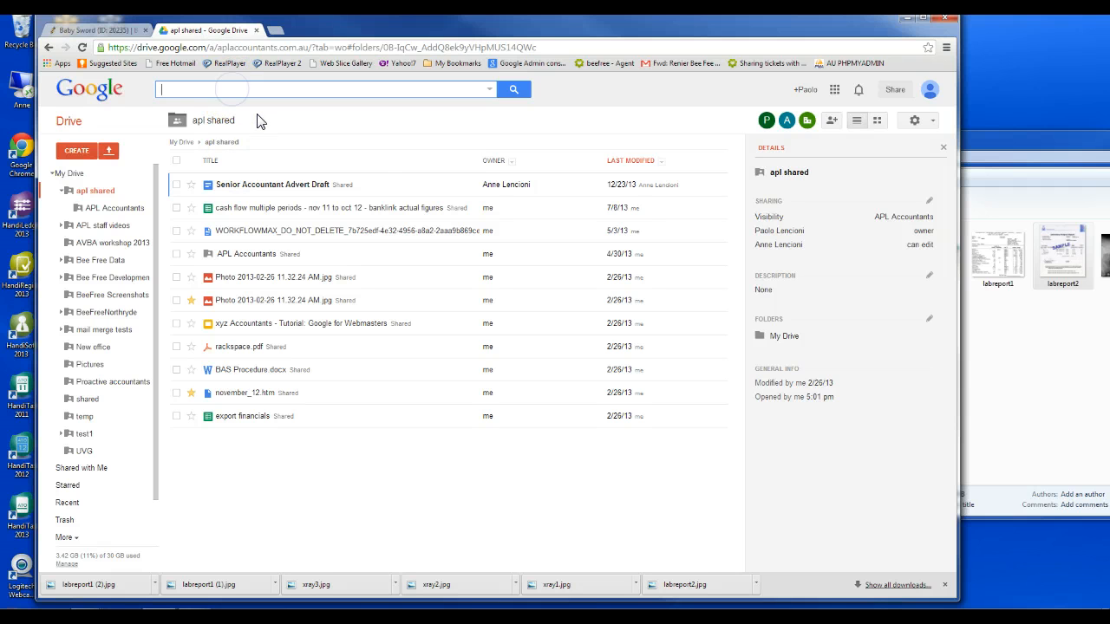
type("sword")
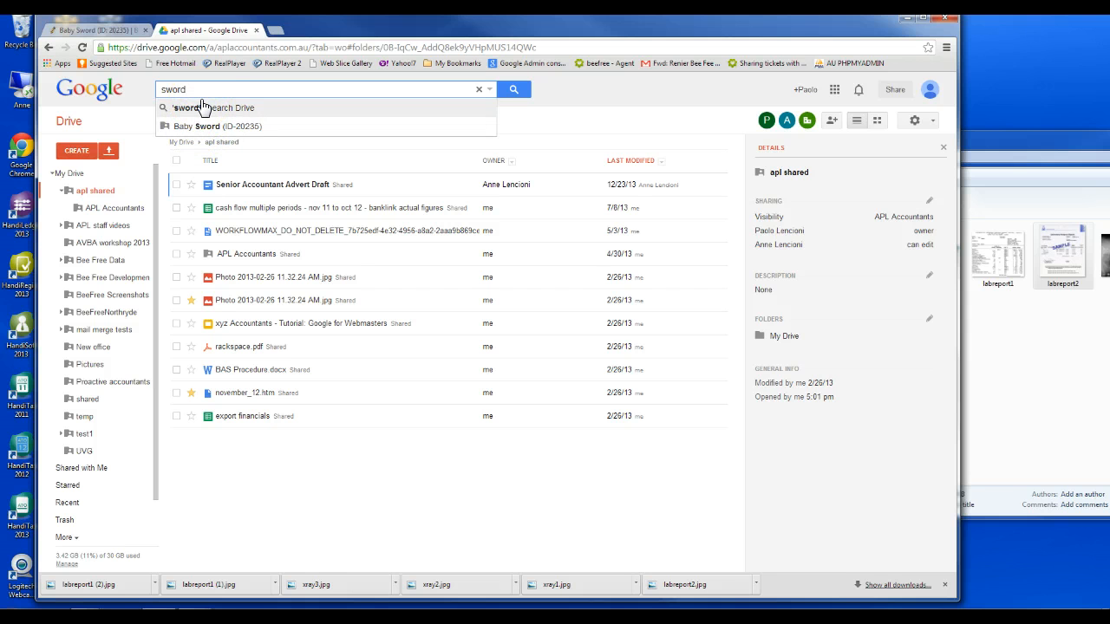
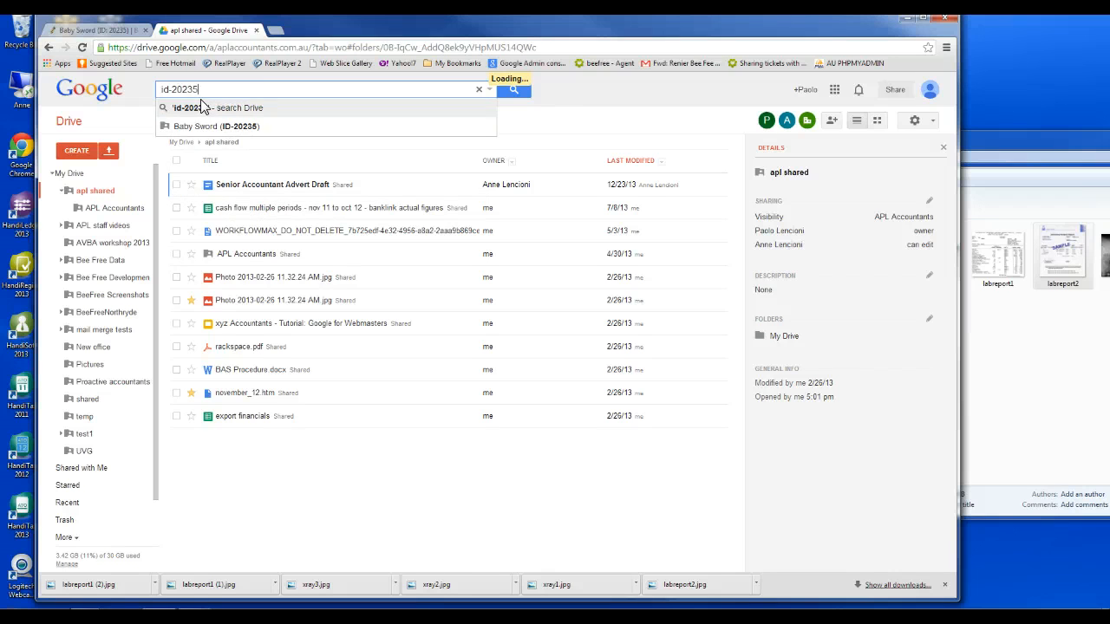
left_click(201, 129)
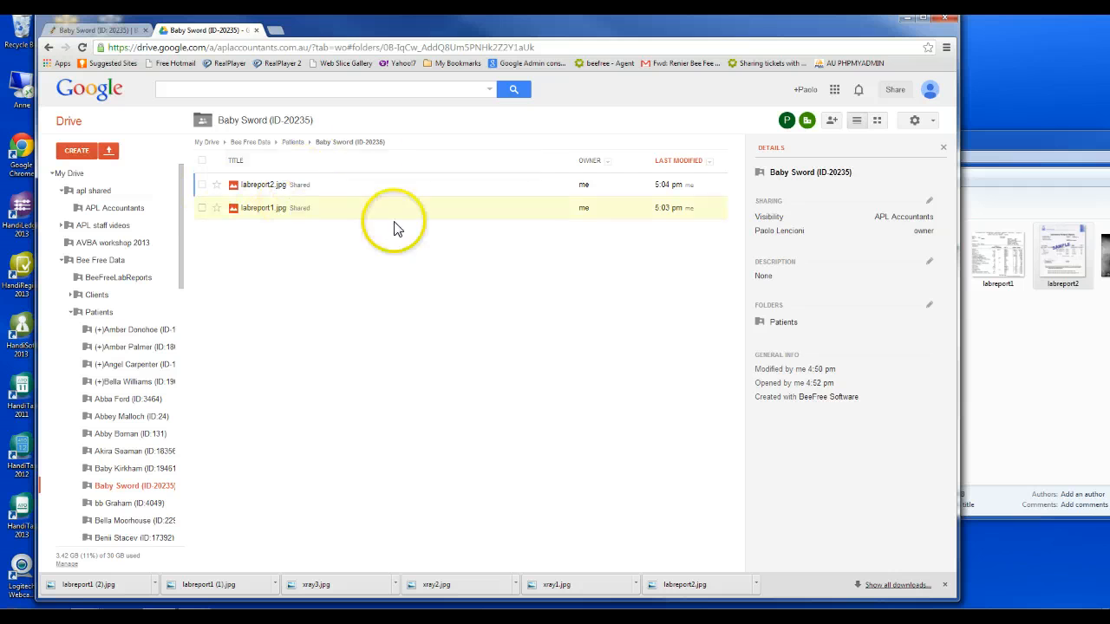
left_click(118, 32)
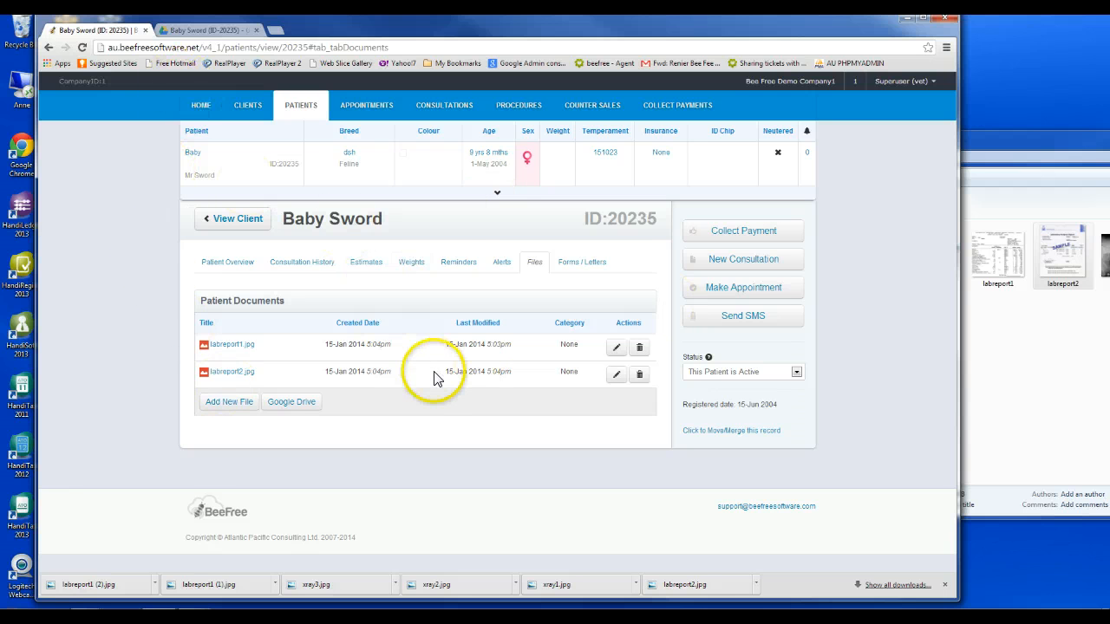
left_click(212, 29)
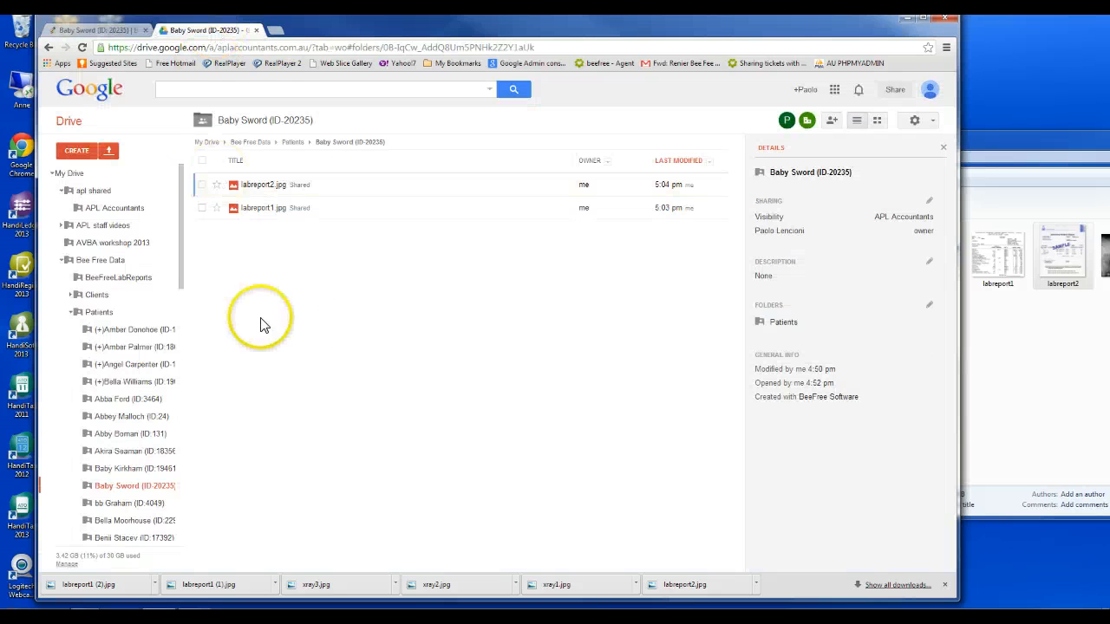
left_click(1011, 139)
left_click_drag(1011, 141, 819, 292)
left_click_drag(932, 401, 276, 284)
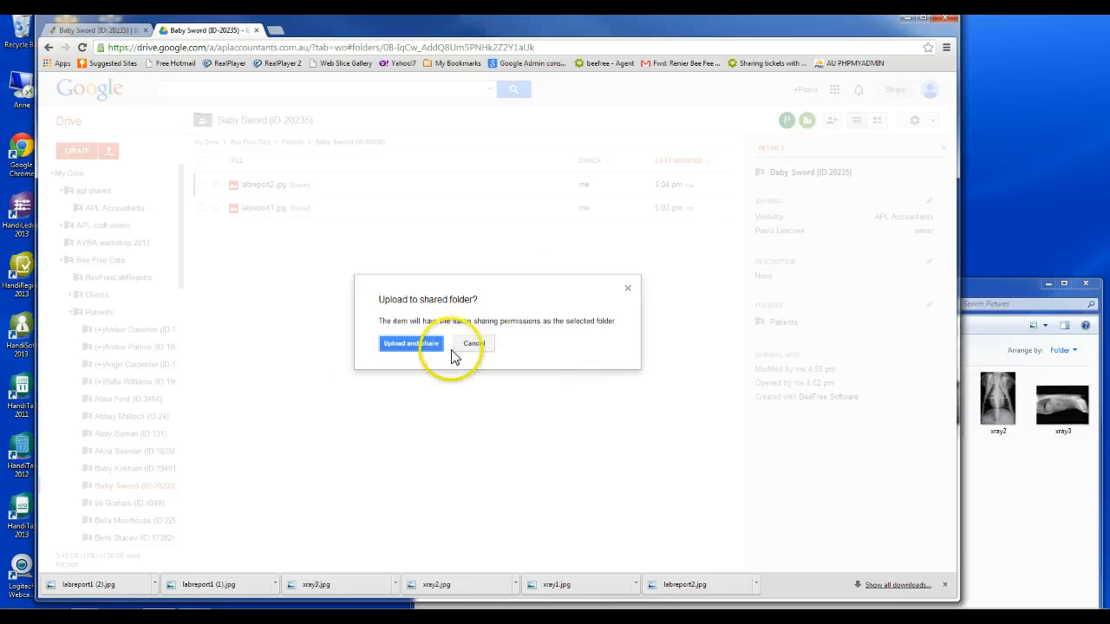
left_click(418, 345)
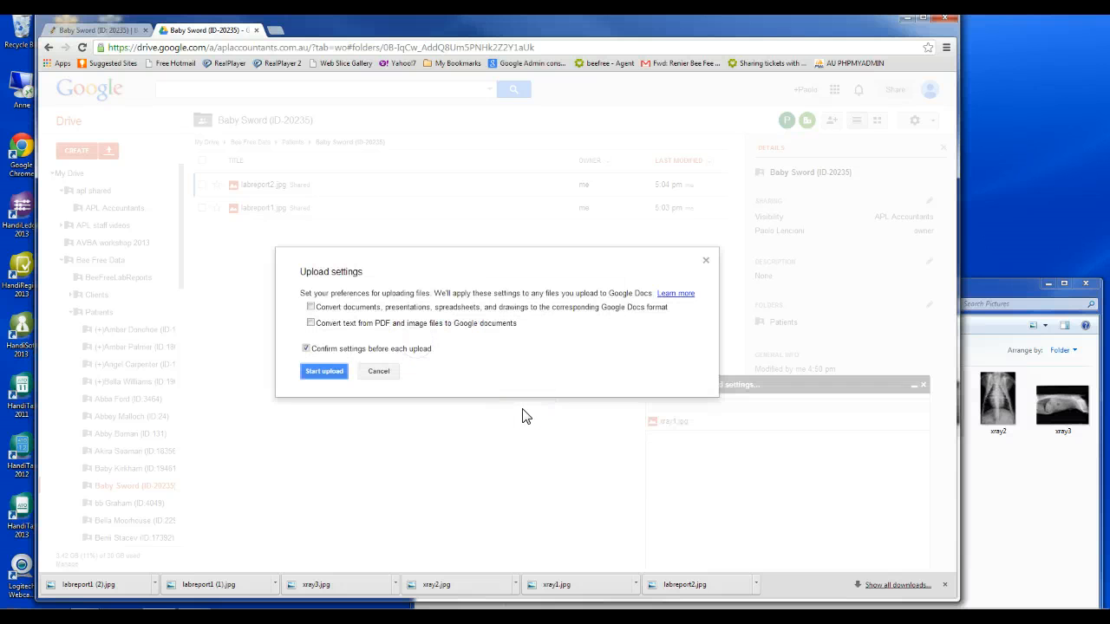
left_click(341, 371)
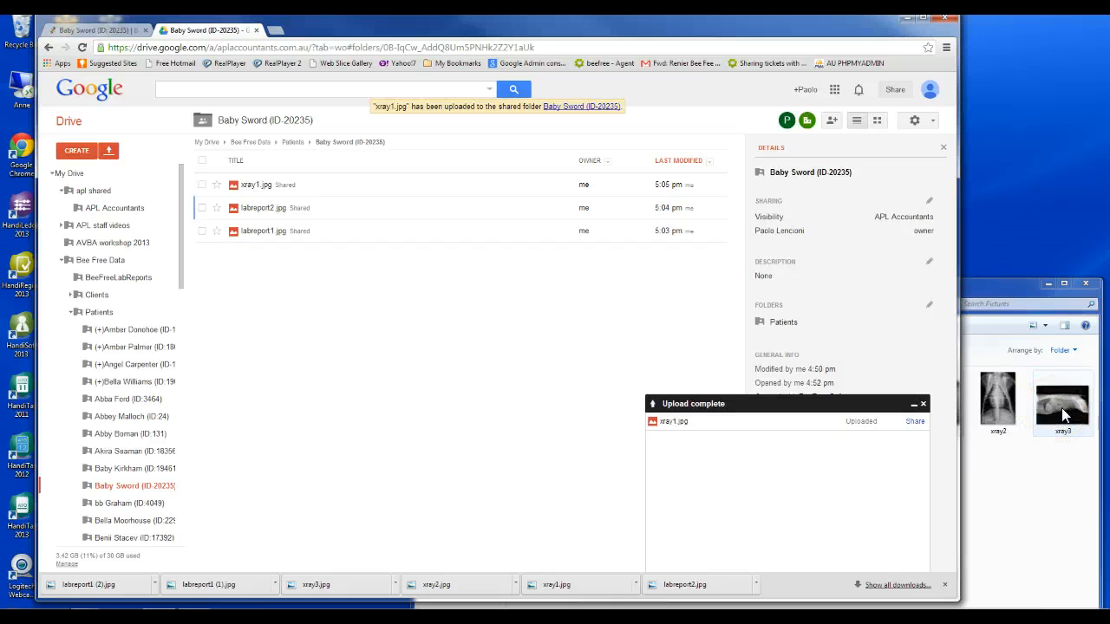
Upload and share xray3.jpg into the same Drive folder
left_click_drag(1061, 407, 501, 440)
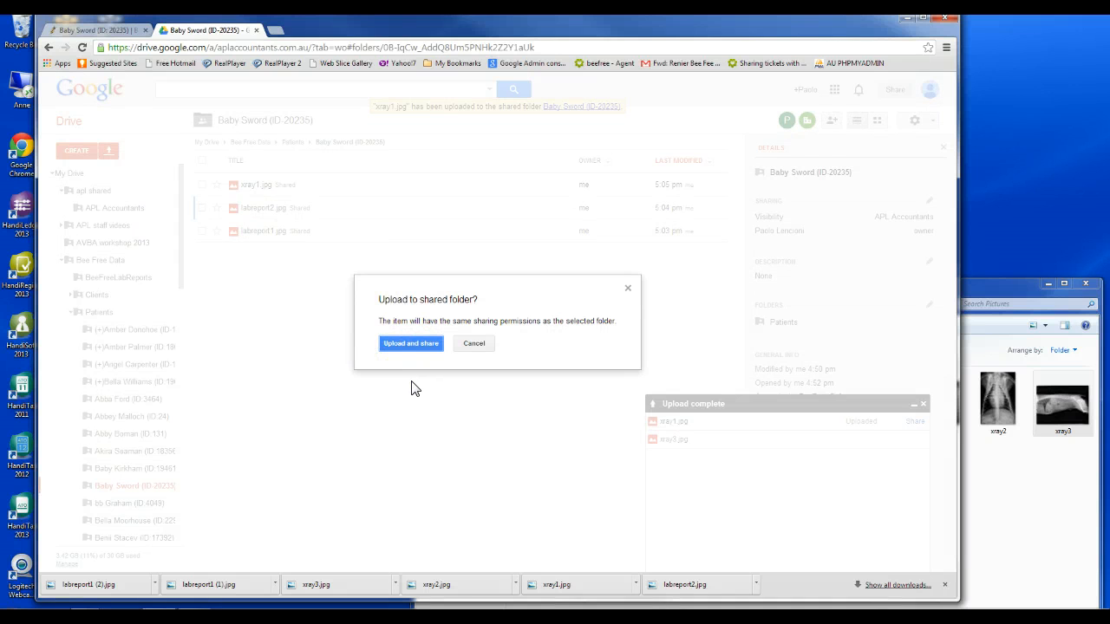
left_click(408, 345)
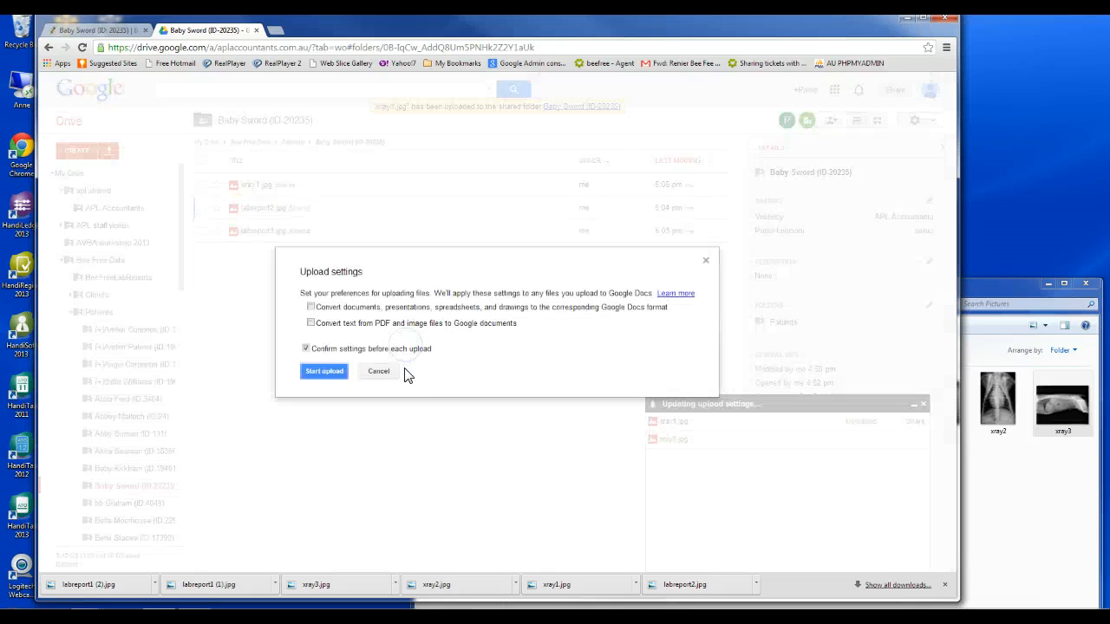
left_click(324, 371)
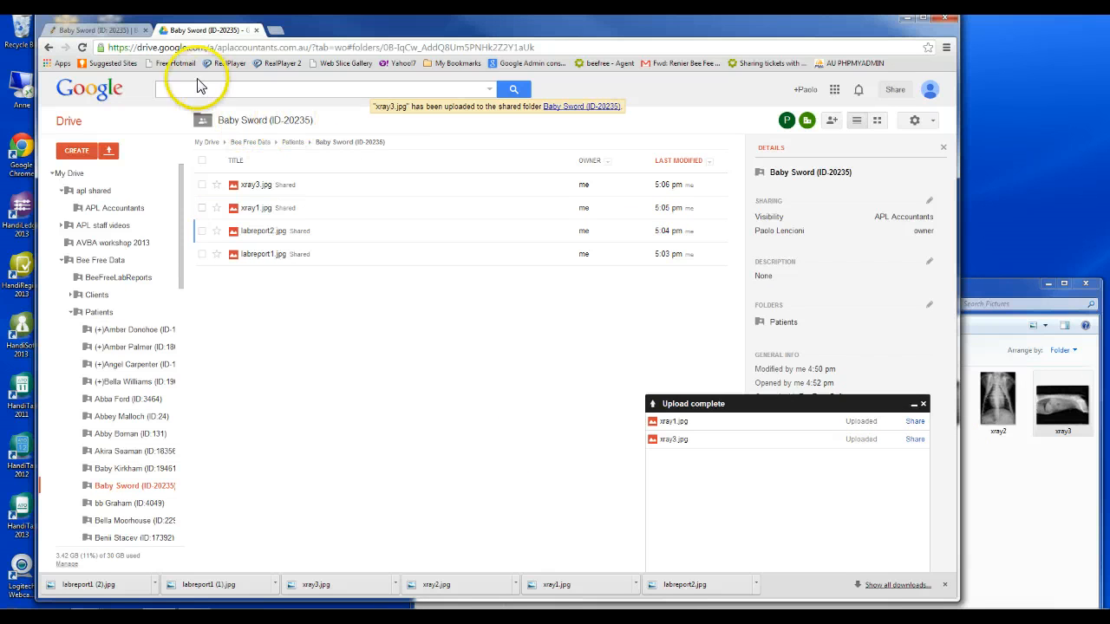
left_click(122, 29)
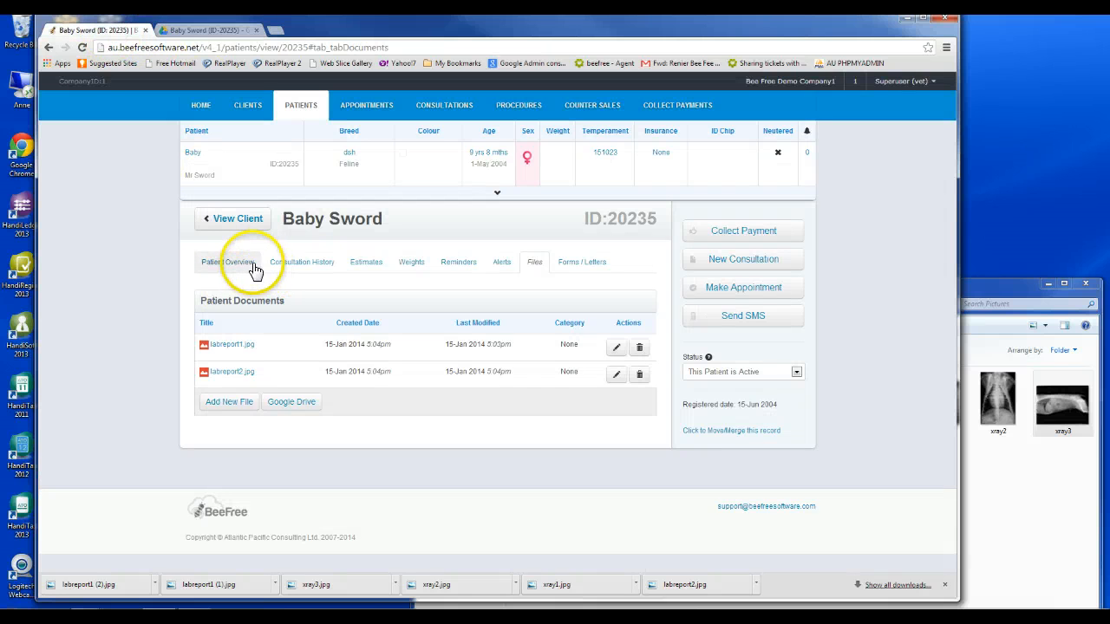
left_click(500, 266)
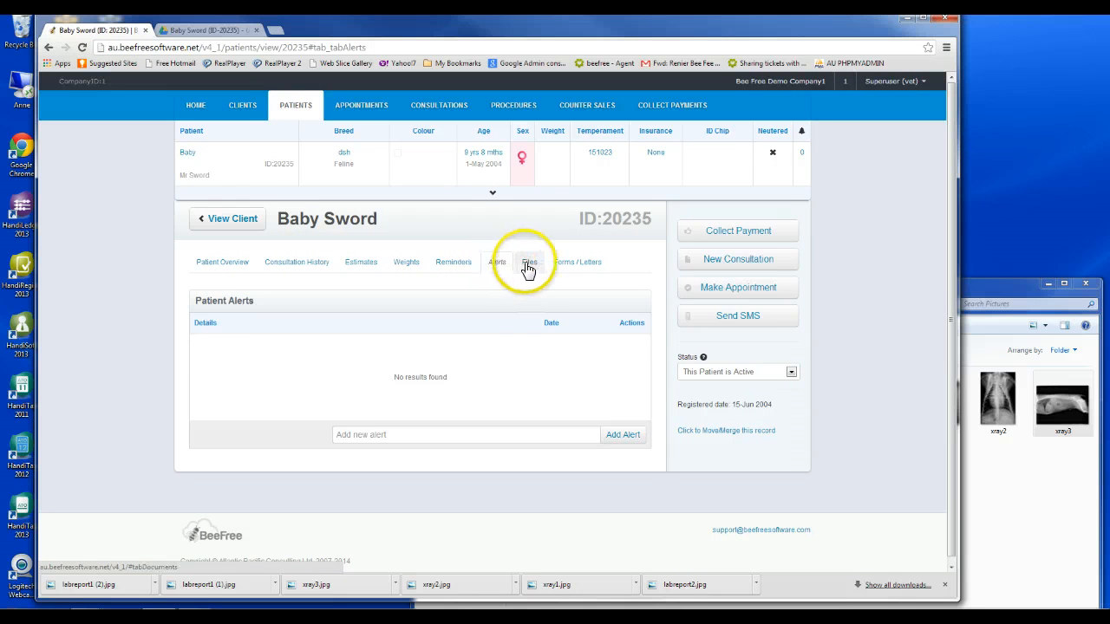
left_click(527, 264)
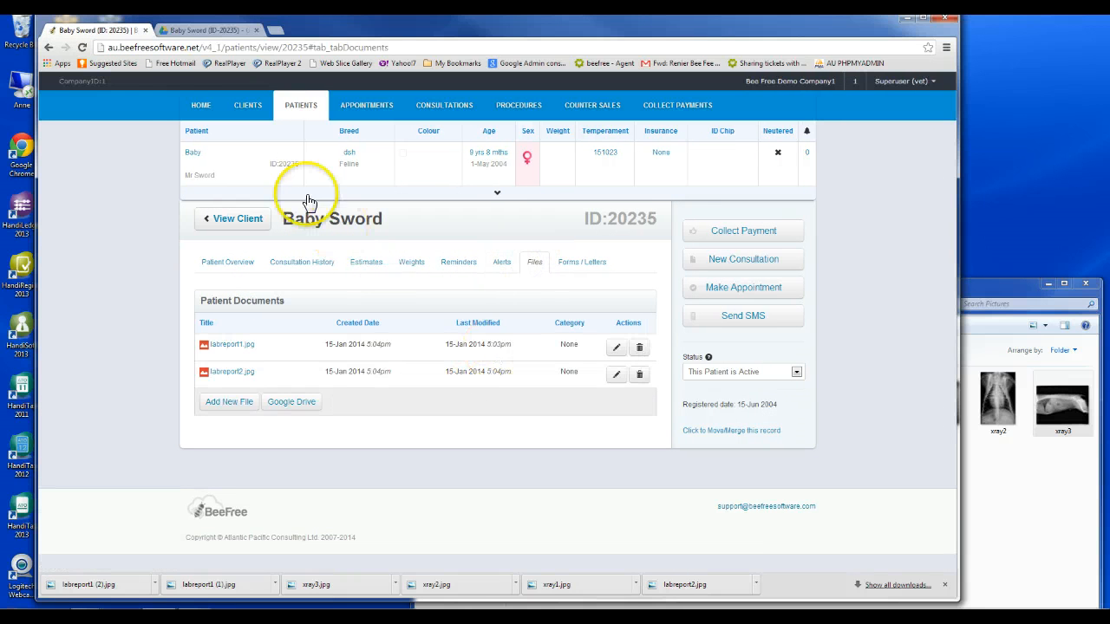
left_click(83, 47)
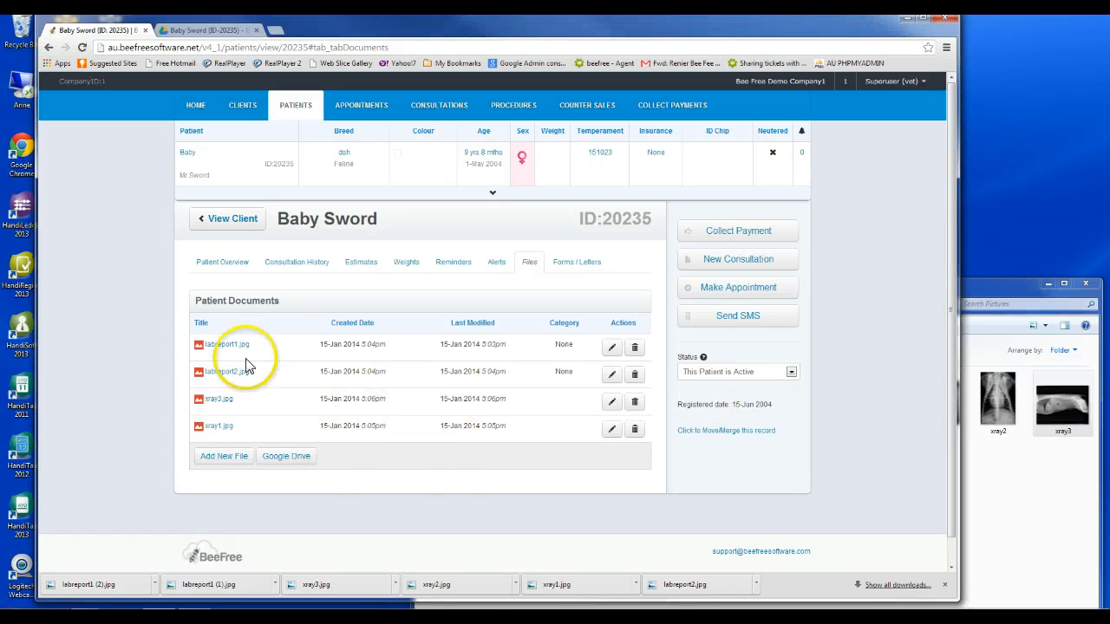
left_click(217, 402)
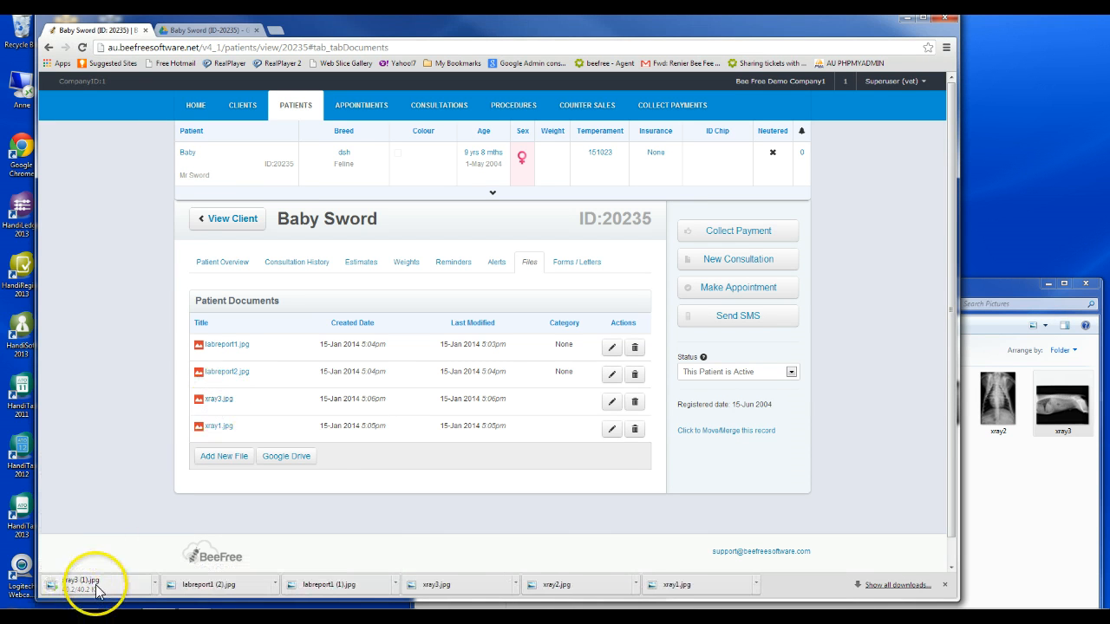
left_click(97, 590)
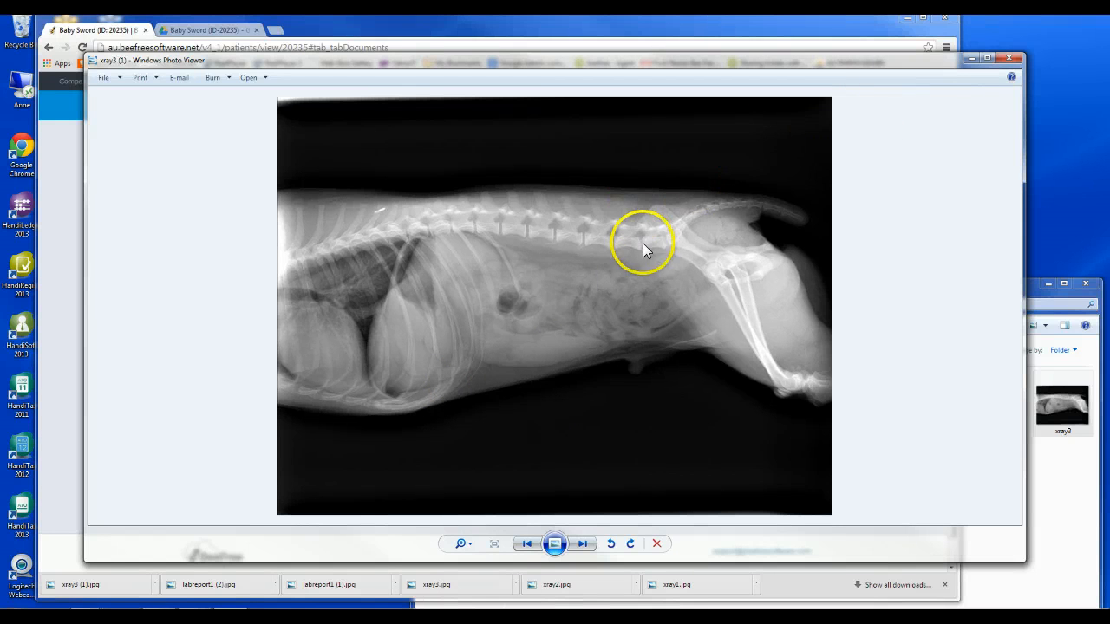
left_click(1008, 59)
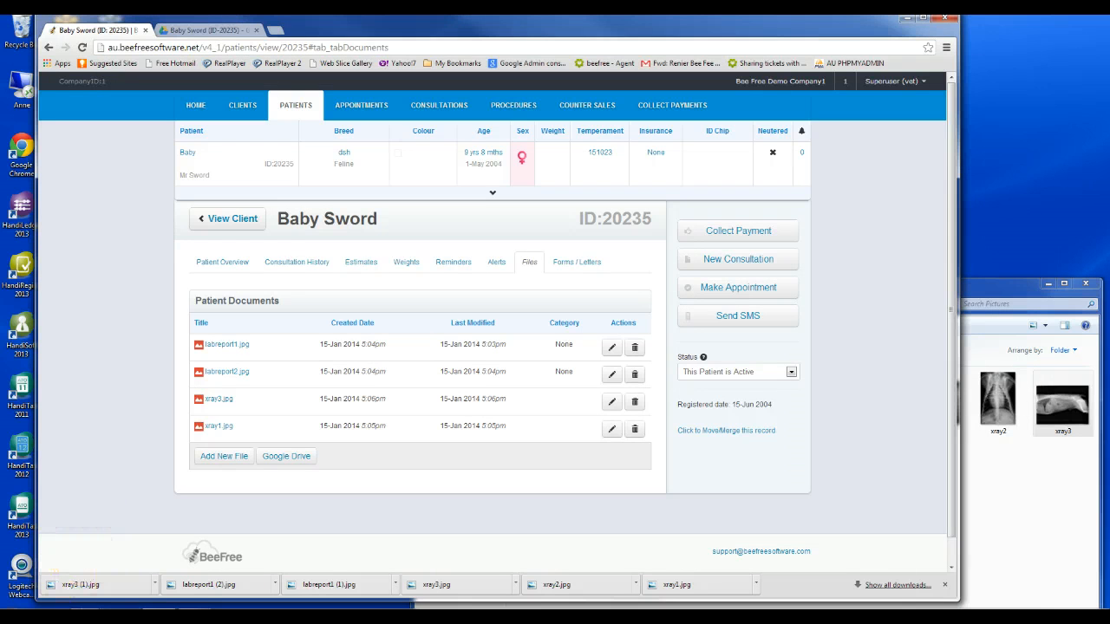